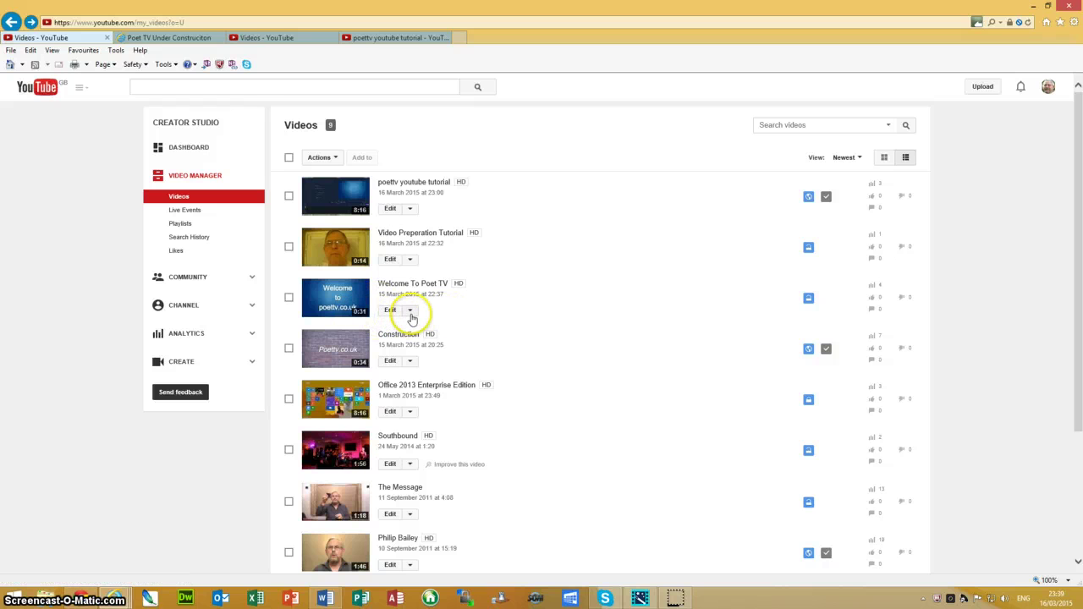
Edit Welcome To Poet TV and leave its privacy set to Unlisted
click(391, 310)
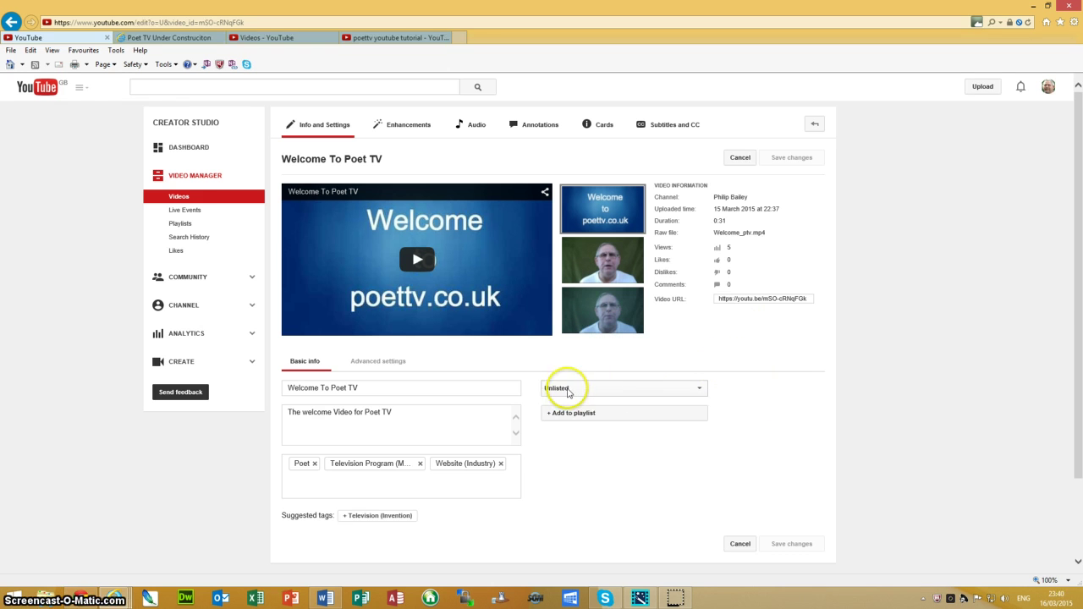
click(702, 391)
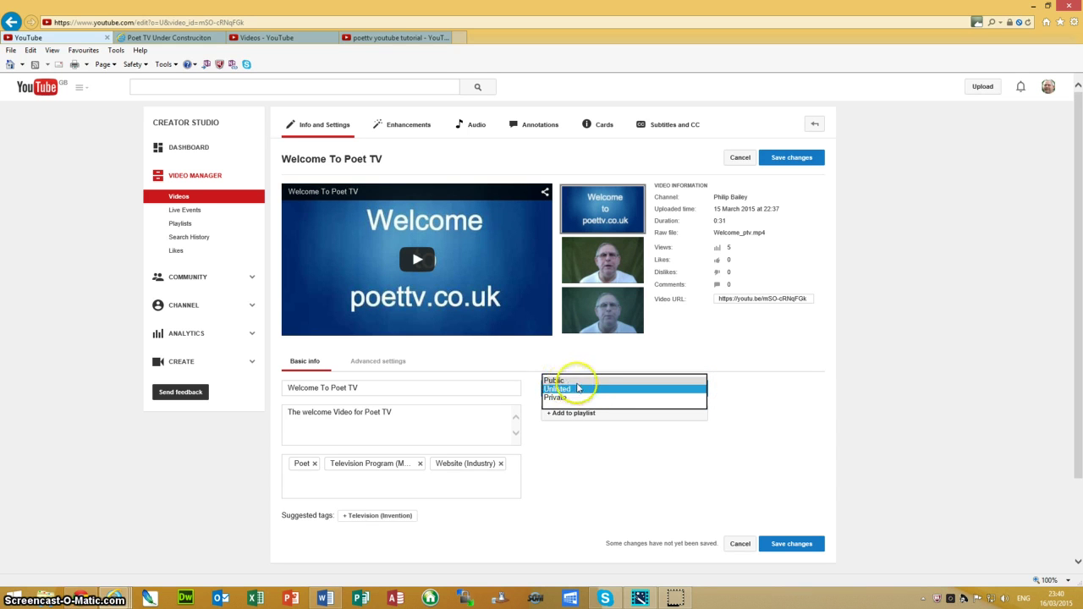
click(777, 409)
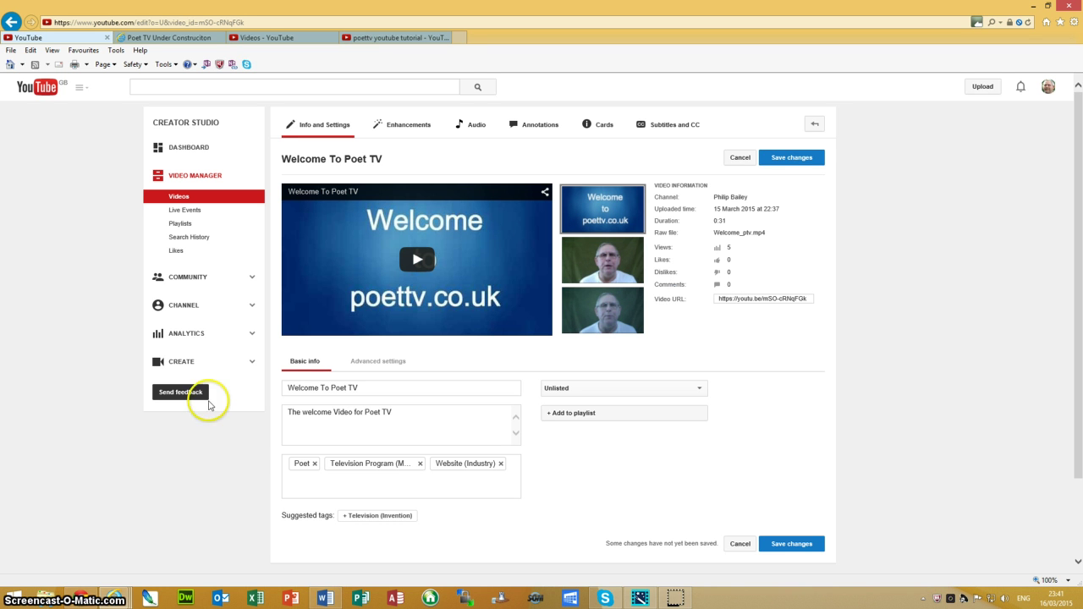
Save the video's changes and open Welcome To Poet TV from Video Manager to watch
click(781, 168)
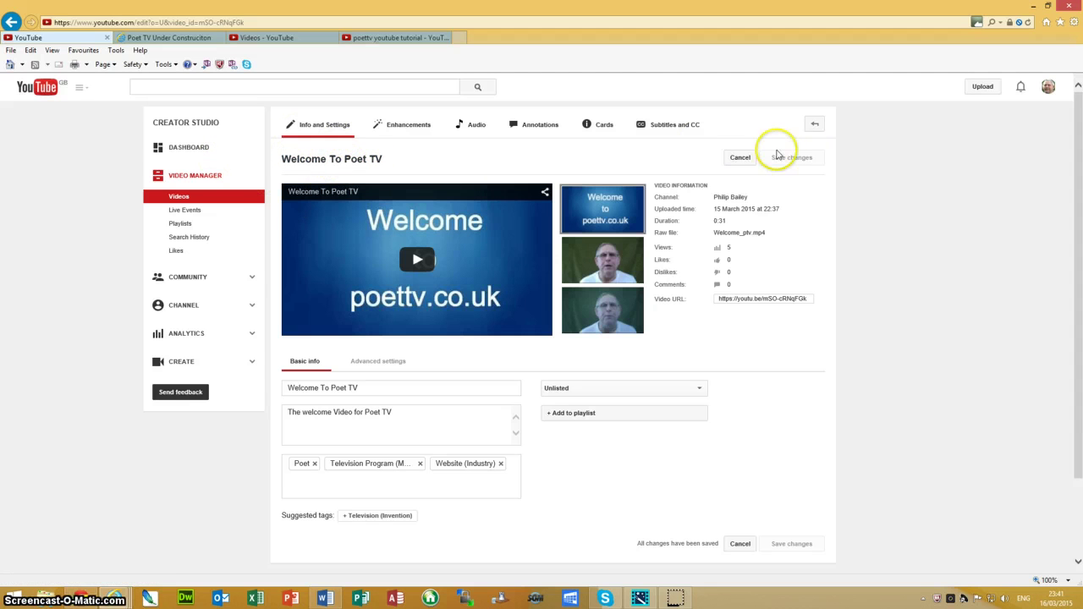
click(816, 127)
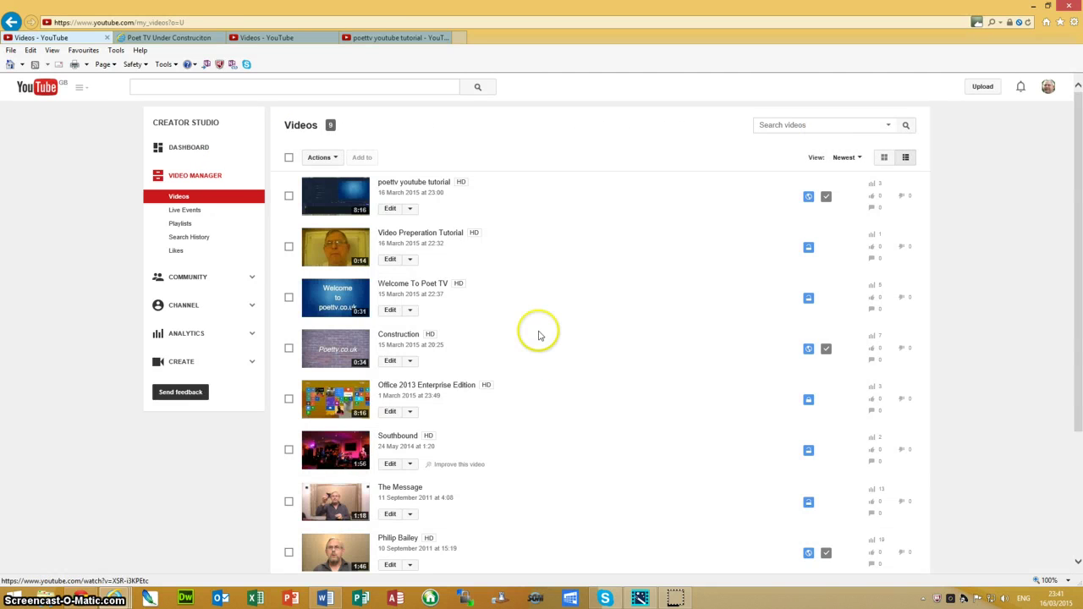
click(332, 303)
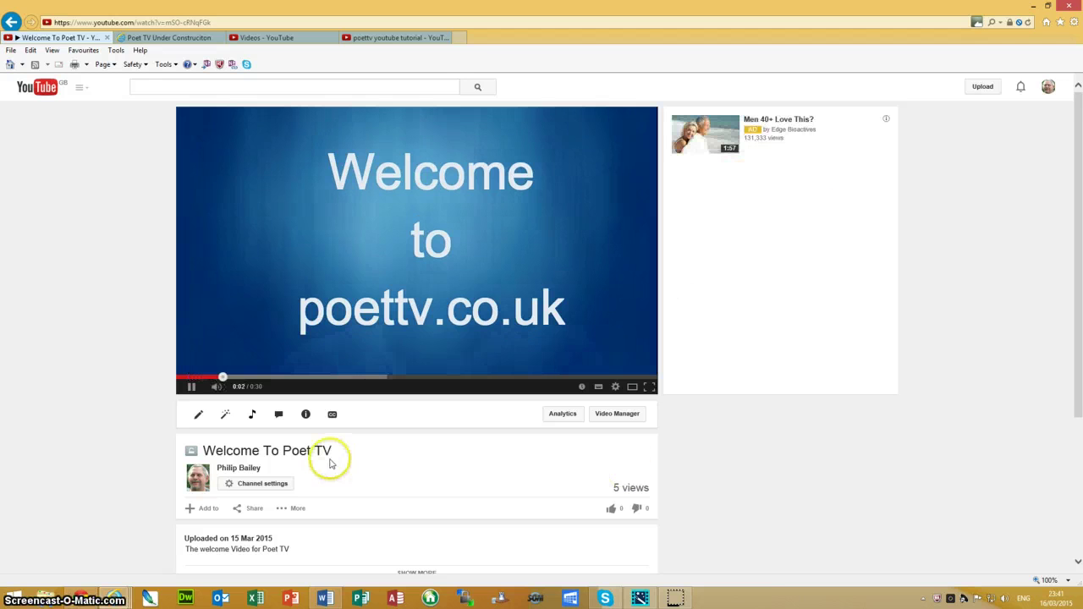
Pause Welcome To Poet TV and rewind it to 0:00
click(193, 388)
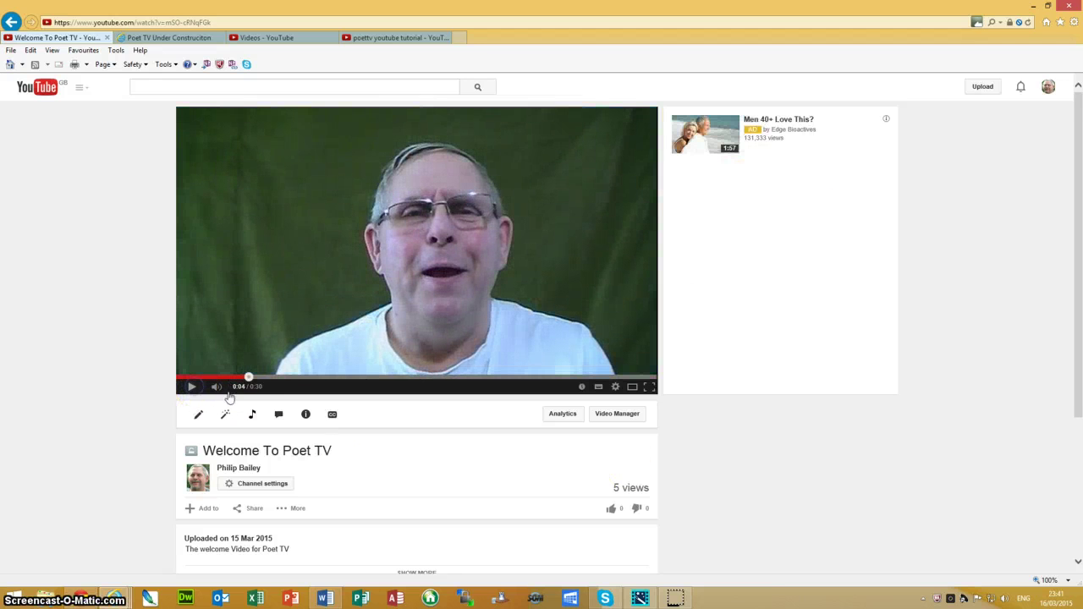
drag(248, 375, 169, 375)
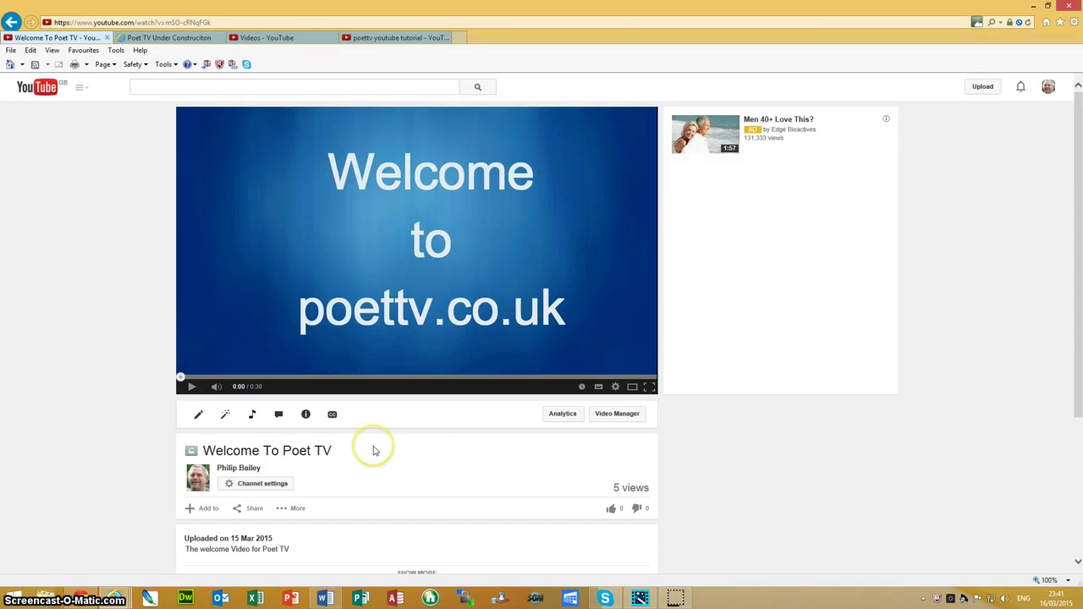
scroll(377, 449, down, 3)
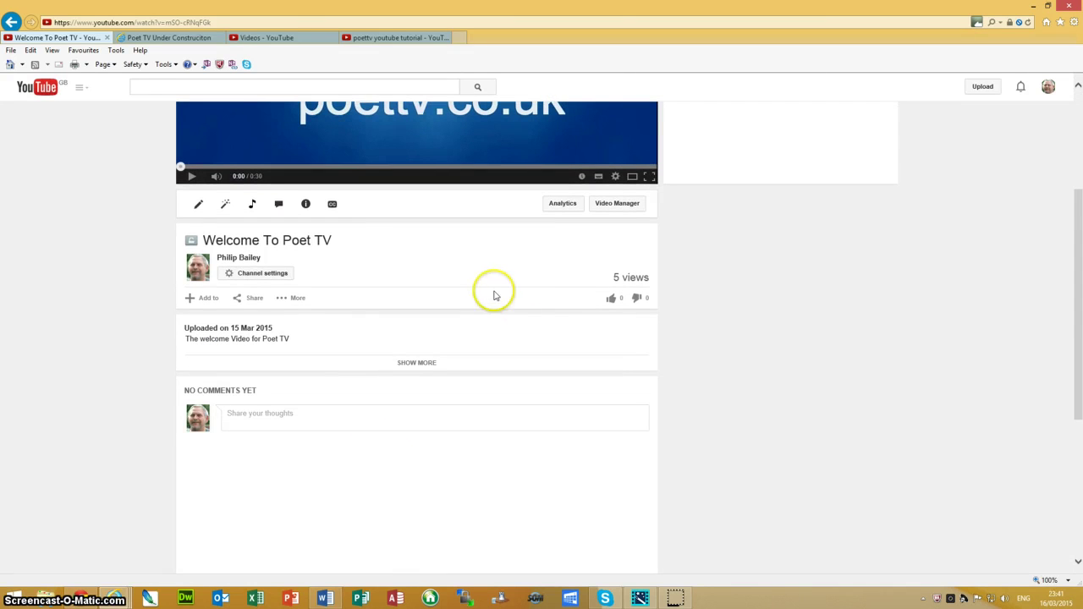
Bring up Welcome To Poet TV's share options, expand its description, and show the Embed code
click(248, 300)
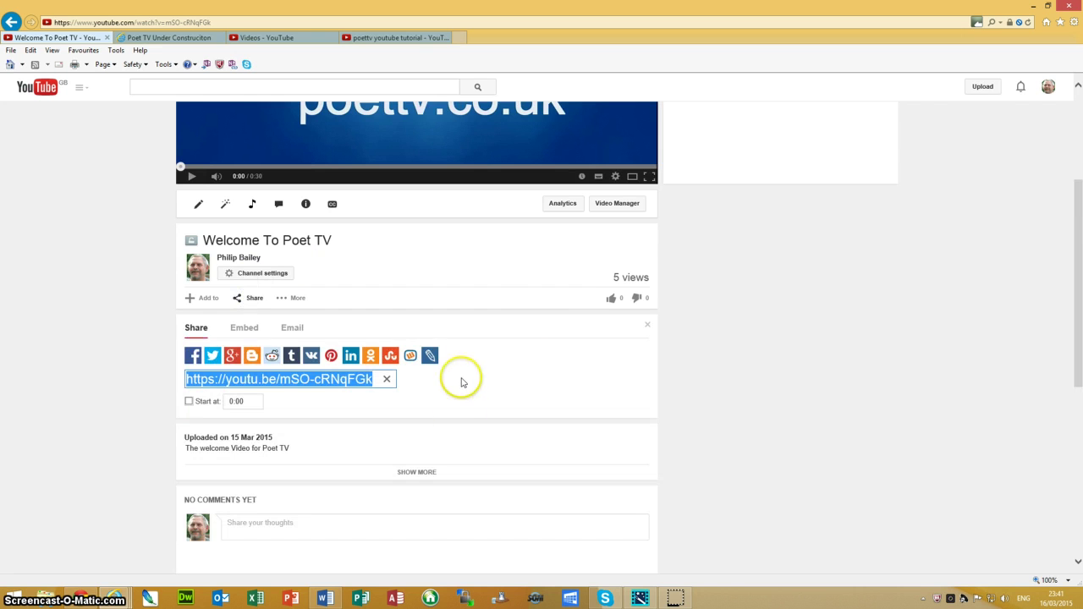
scroll(464, 375, down, 2)
scroll(464, 375, up, 1)
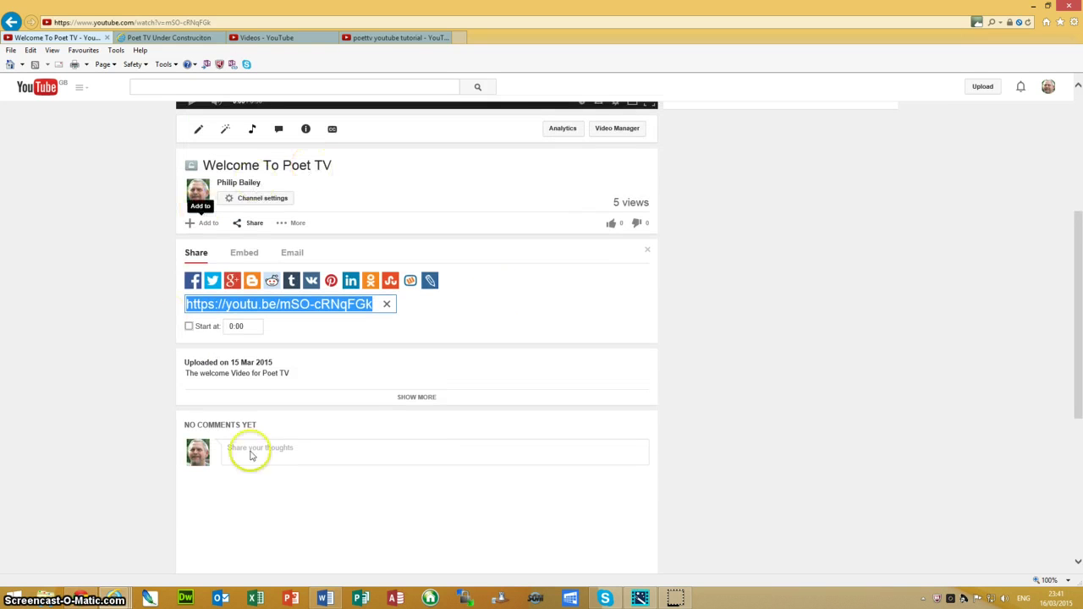
click(408, 398)
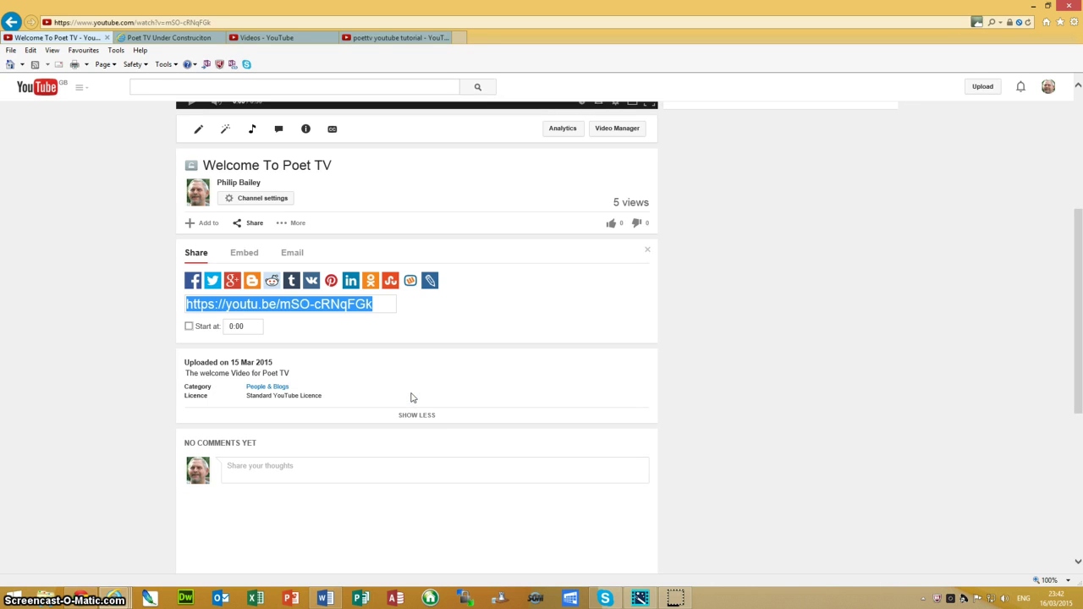
click(428, 418)
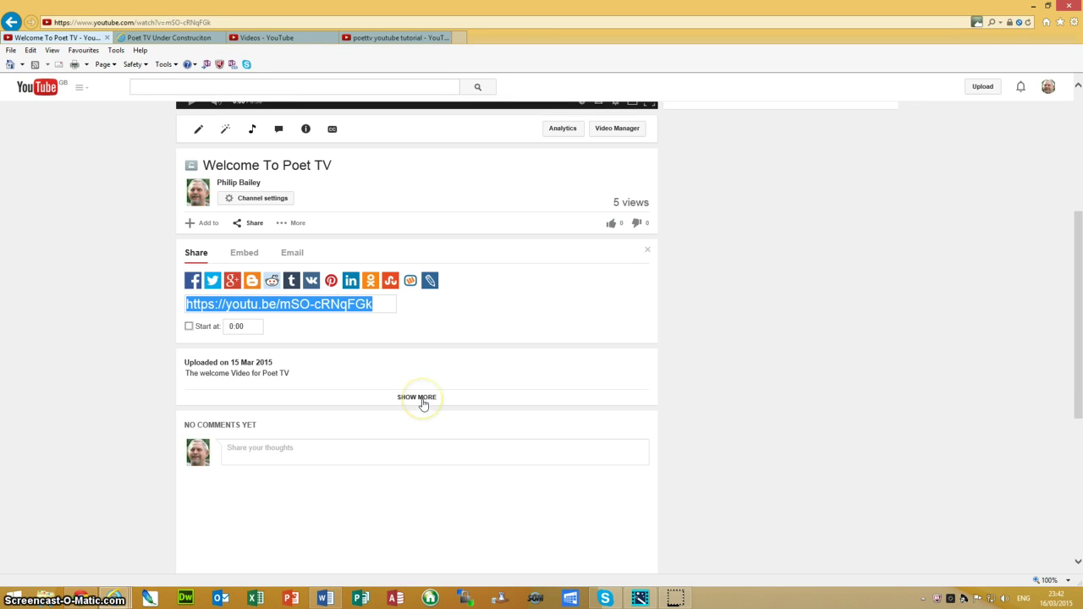
click(424, 404)
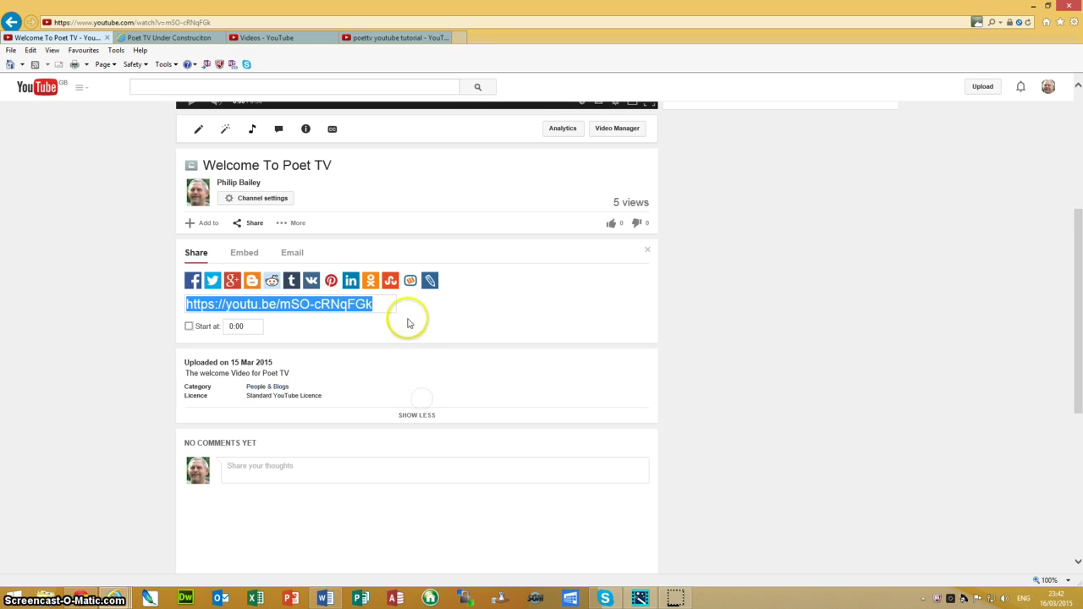
click(248, 259)
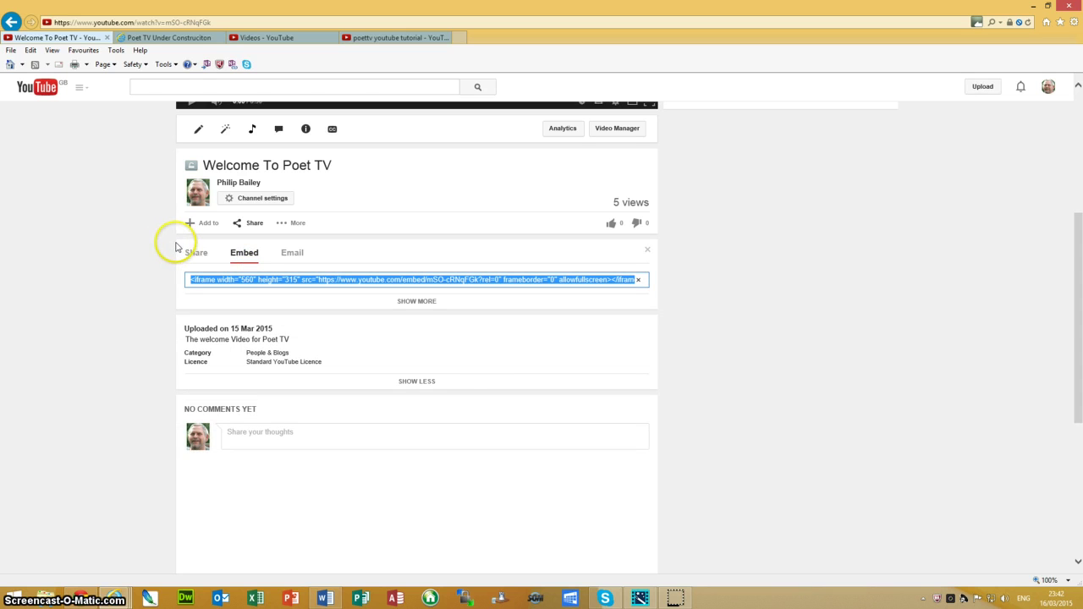
Expand the embed options and confirm 'Show suggested videos when the video finishes' is unticked
click(420, 306)
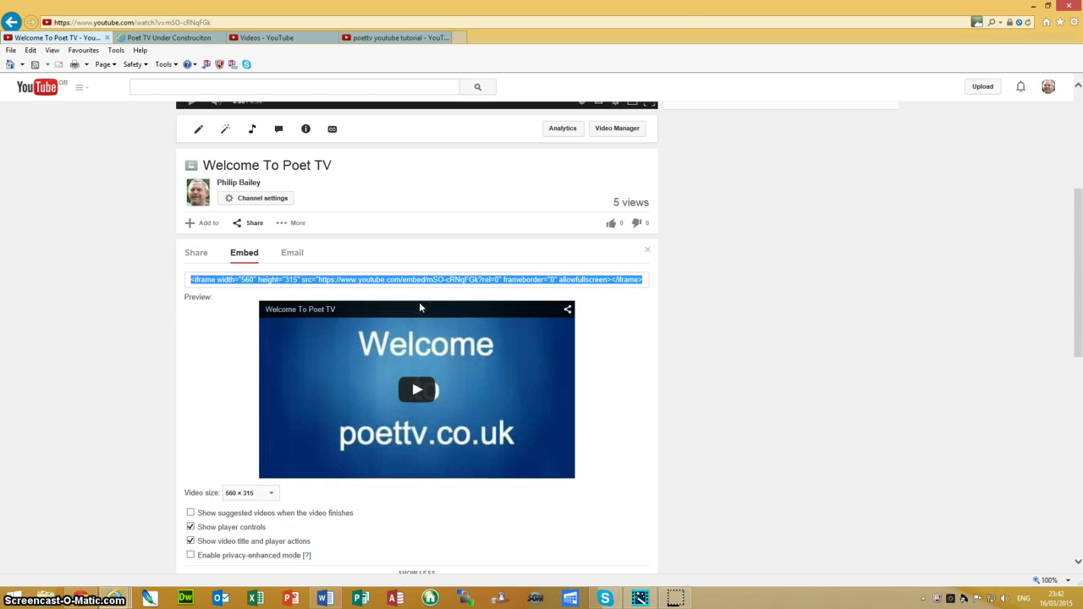
scroll(398, 500, down, 3)
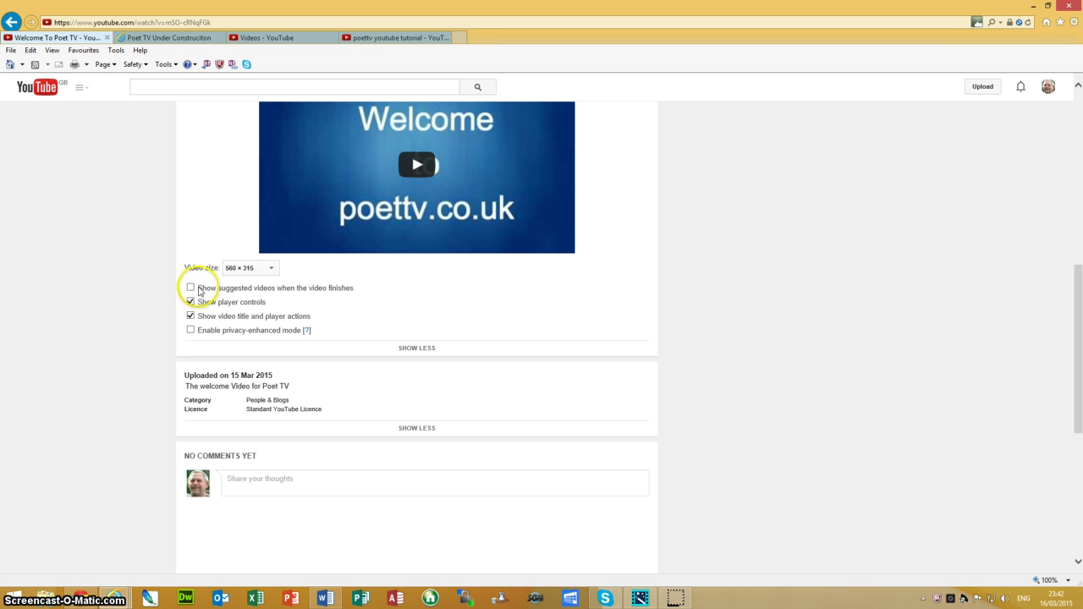
scroll(529, 316, up, 2)
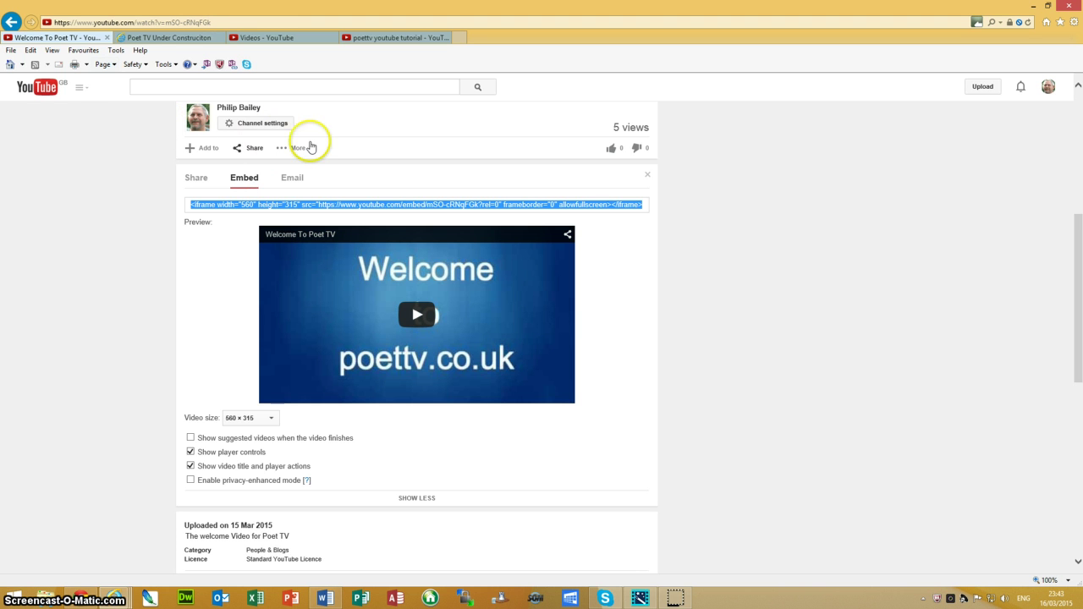
Copy the 560×315 iframe embed code for Welcome To Poet TV to the clipboard
click(318, 206)
right_click(317, 207)
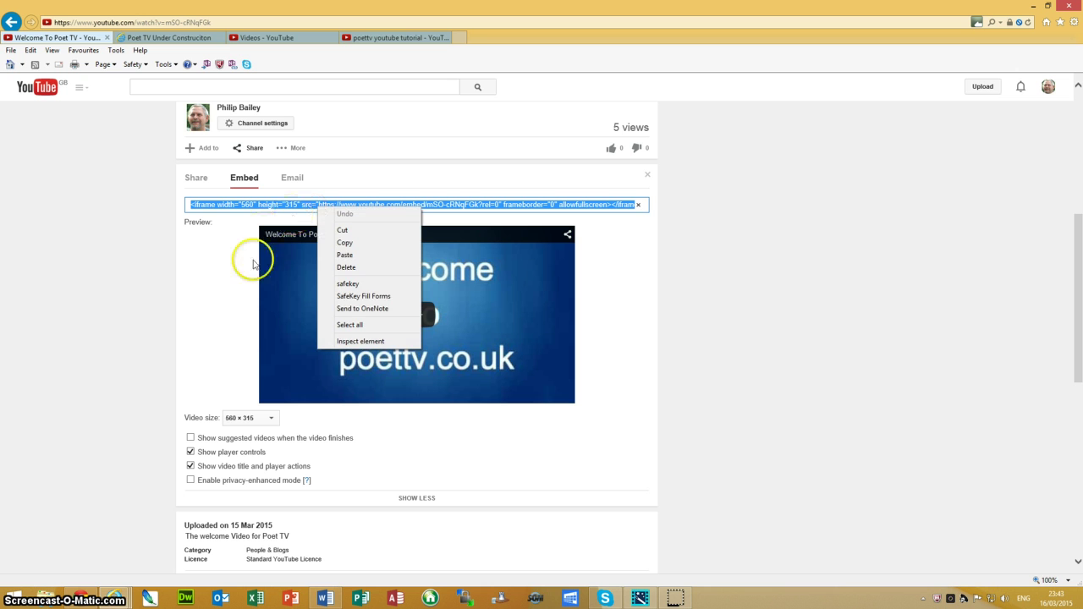
click(345, 243)
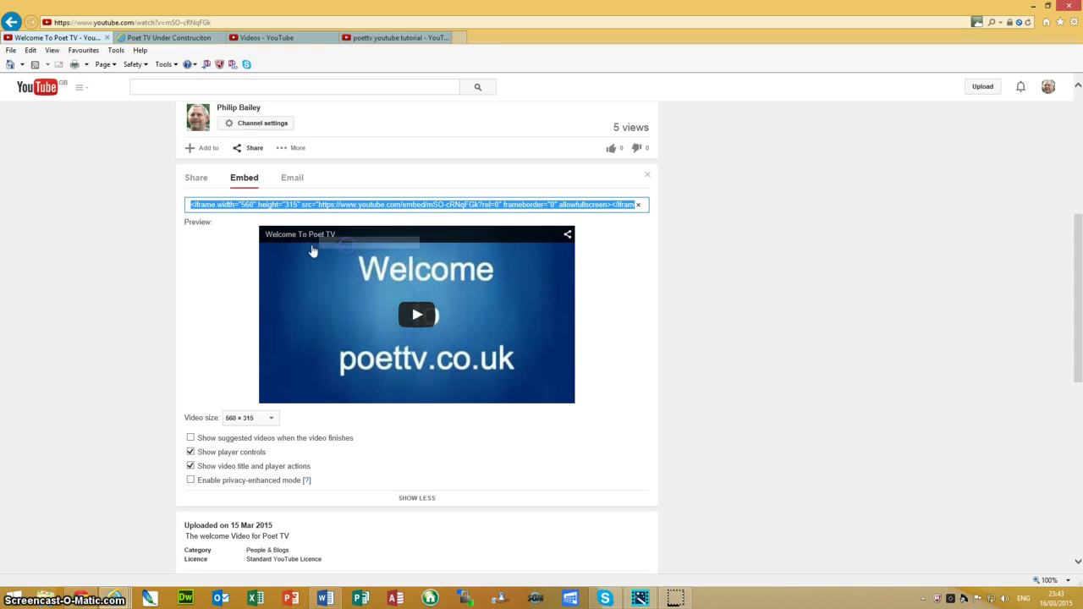